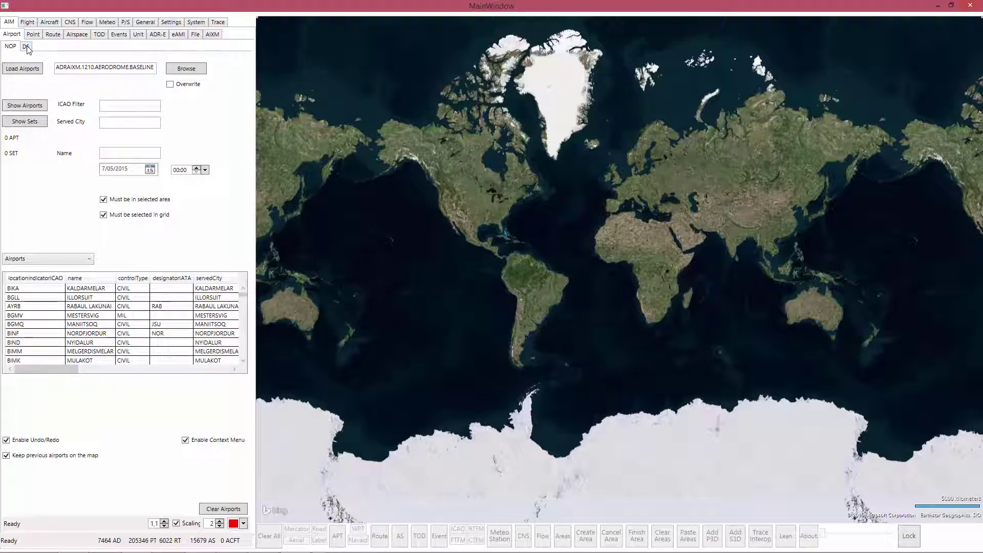
# Show the airport with ICAO code EBBR on the map, centre the view on it and widen the airport list's name column
pyautogui.click(26, 46)
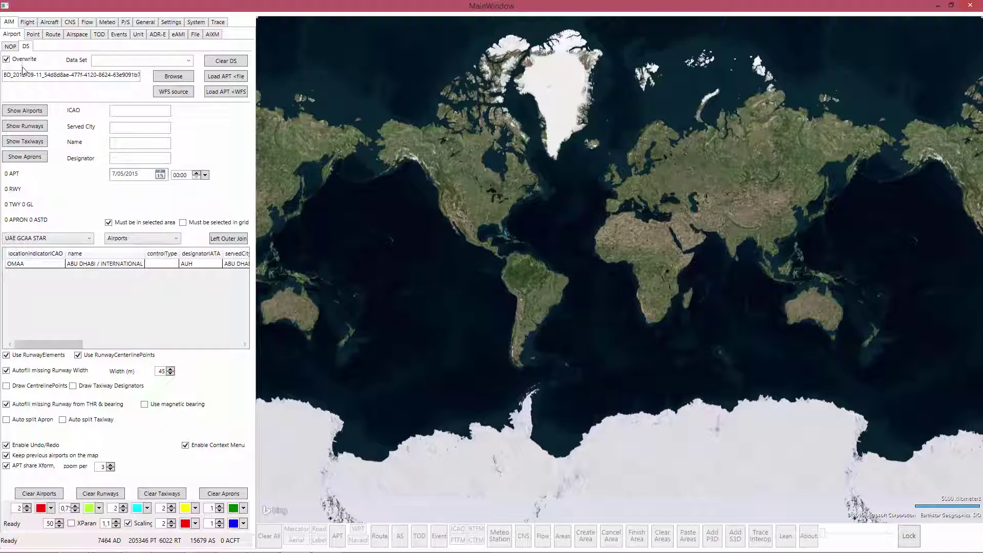
pyautogui.click(15, 49)
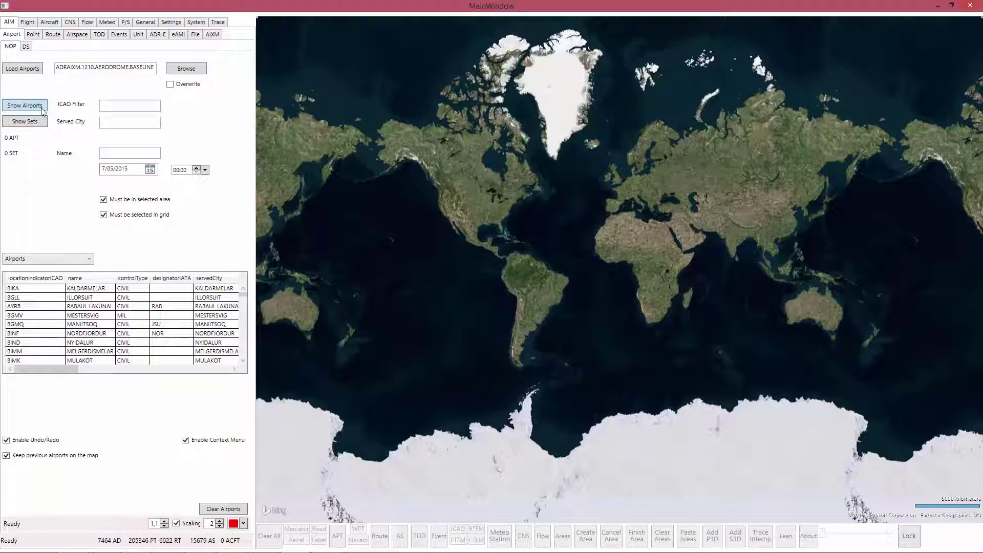
pyautogui.moveTo(115, 108)
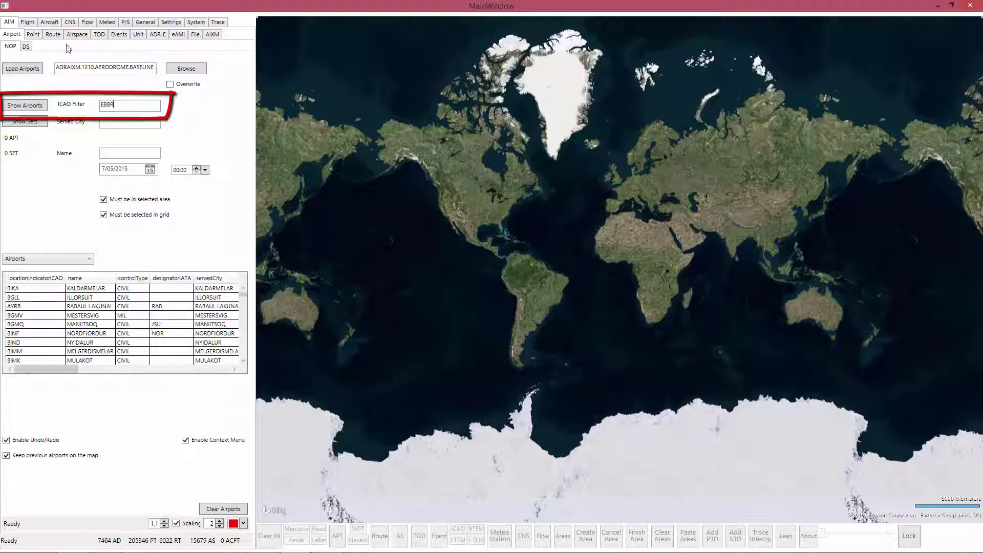
pyautogui.click(36, 109)
pyautogui.rightClick(625, 184)
pyautogui.click(651, 226)
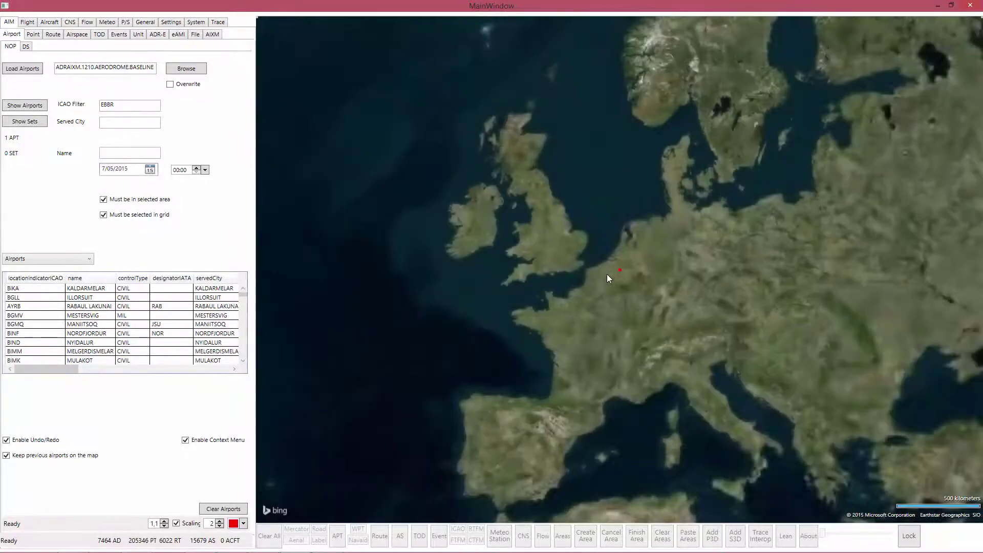
pyautogui.scroll(-3, 606, 274)
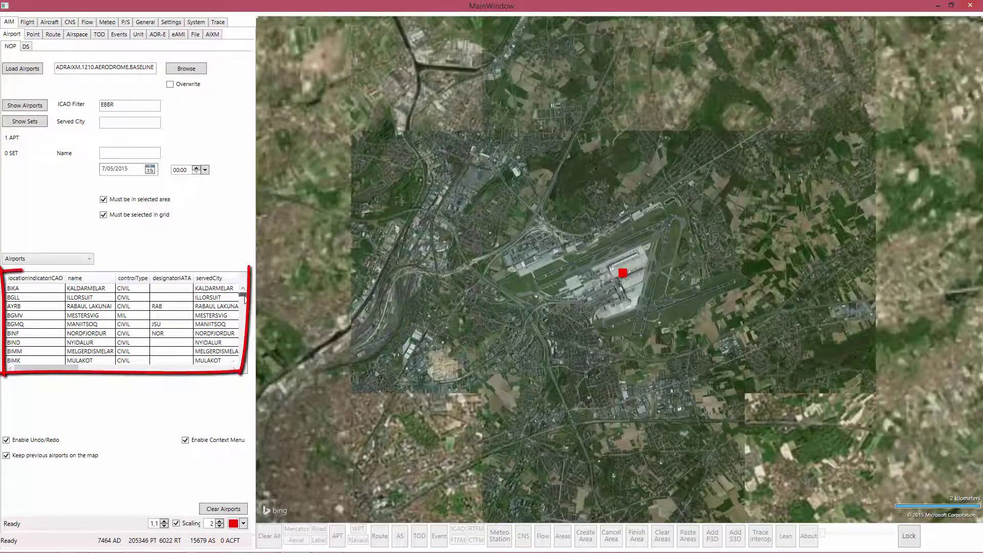
pyautogui.moveTo(239, 298)
pyautogui.mouseDown()
pyautogui.moveTo(241, 345)
pyautogui.moveTo(250, 294)
pyautogui.mouseUp()
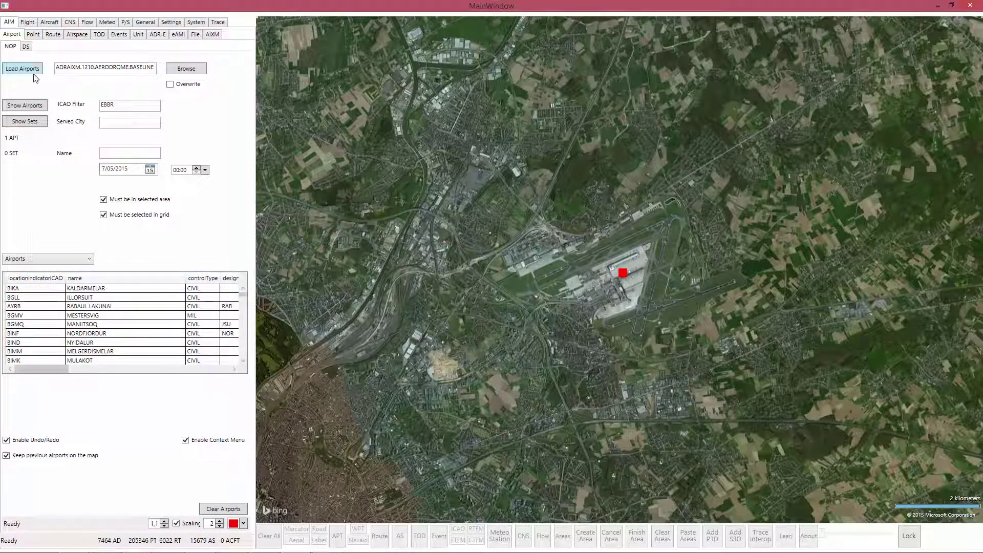
# Draw the second Kansas City VORTAC (MCI) from the navaids list on the map and centre the view on it
pyautogui.click(33, 35)
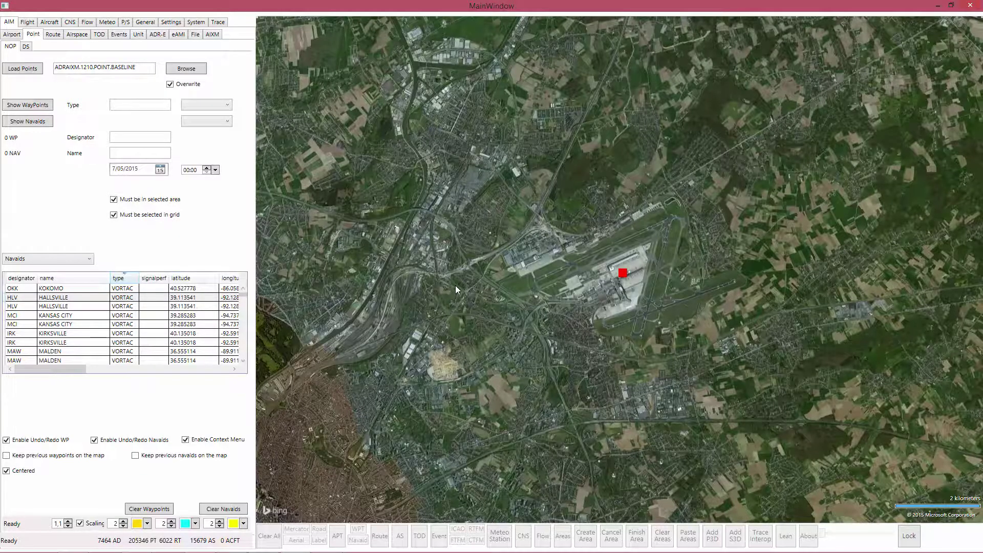
pyautogui.scroll(-10, 456, 287)
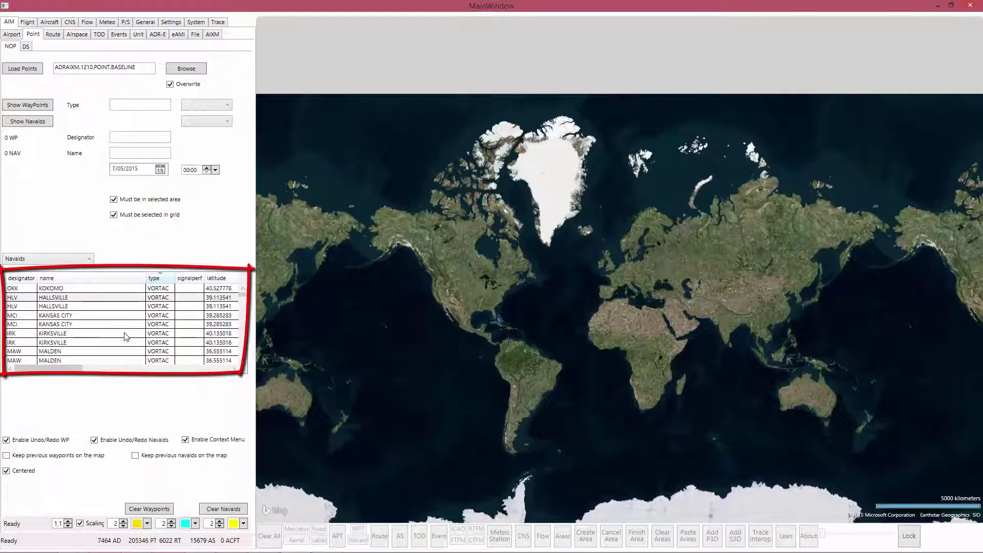
pyautogui.click(64, 326)
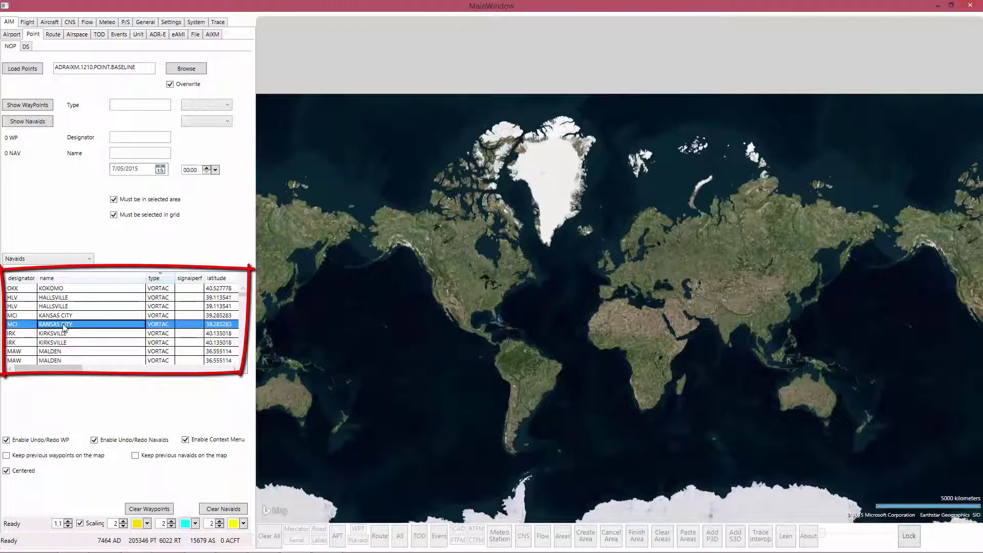
pyautogui.rightClick(64, 326)
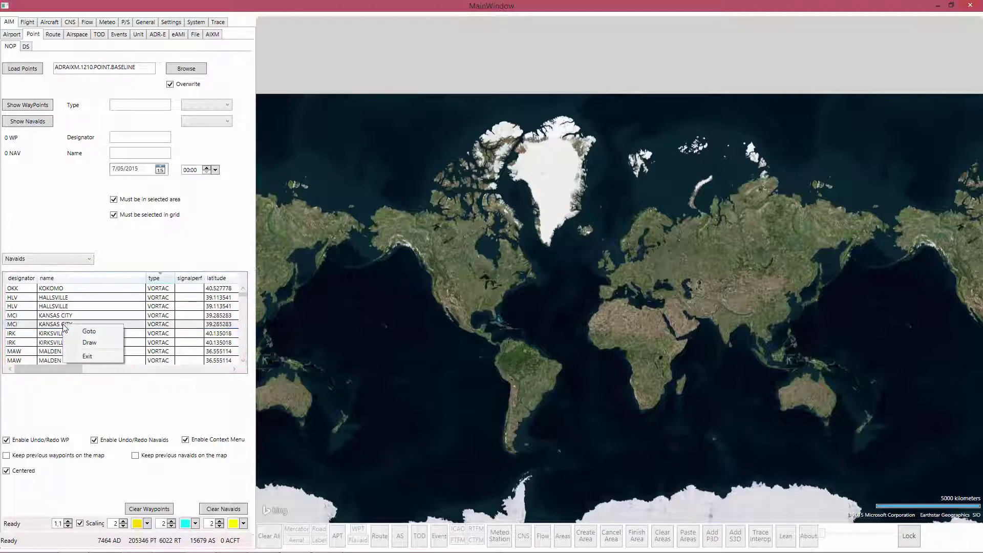
pyautogui.click(88, 343)
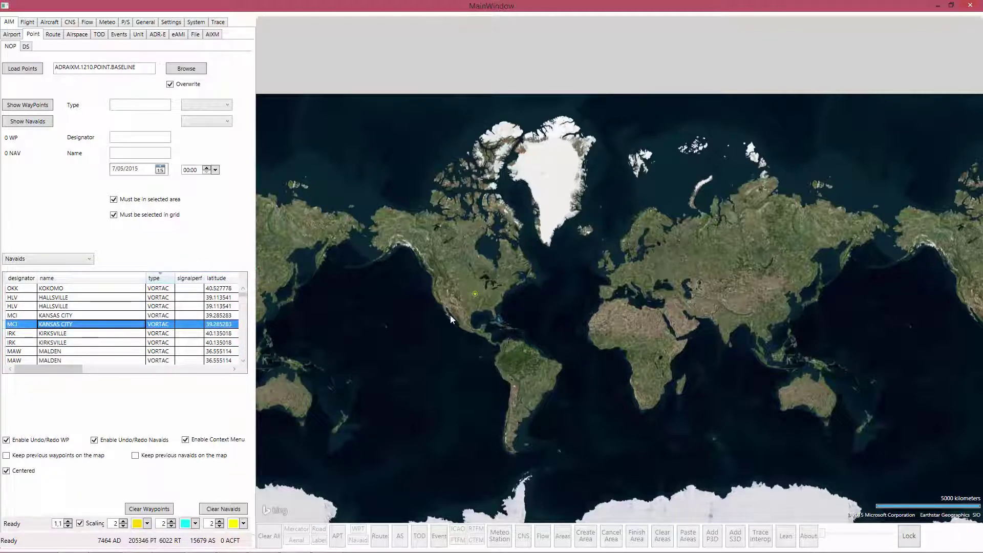
pyautogui.rightClick(474, 293)
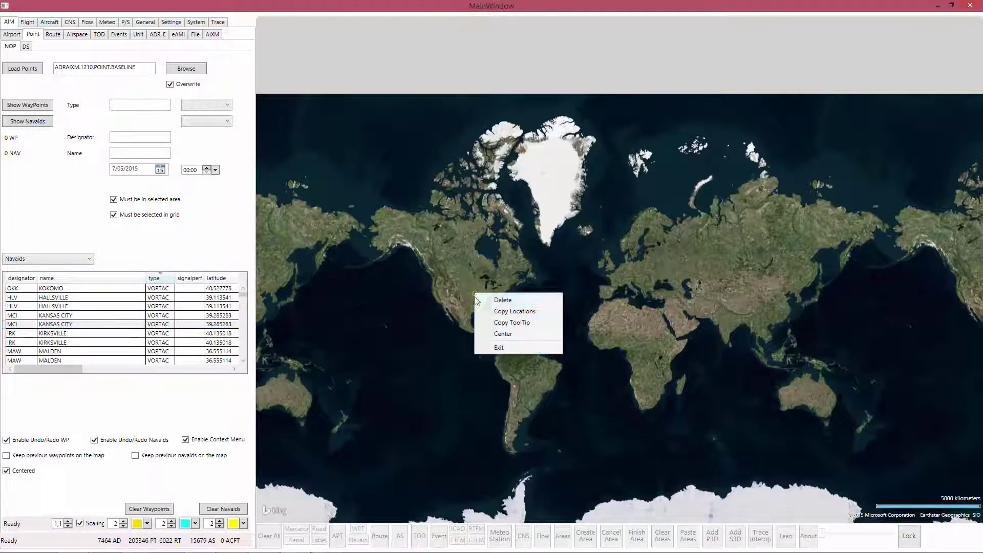
pyautogui.click(499, 332)
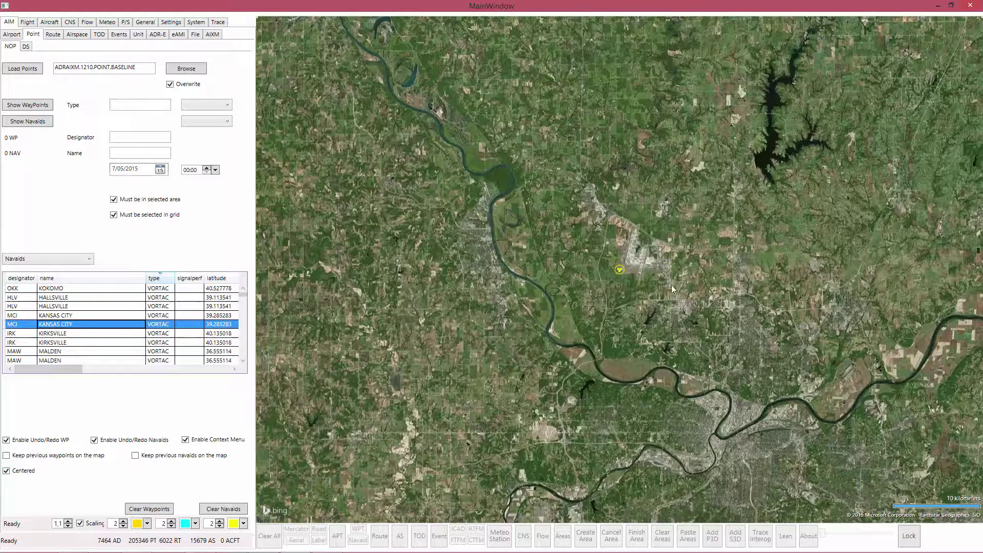
pyautogui.scroll(3, 619, 279)
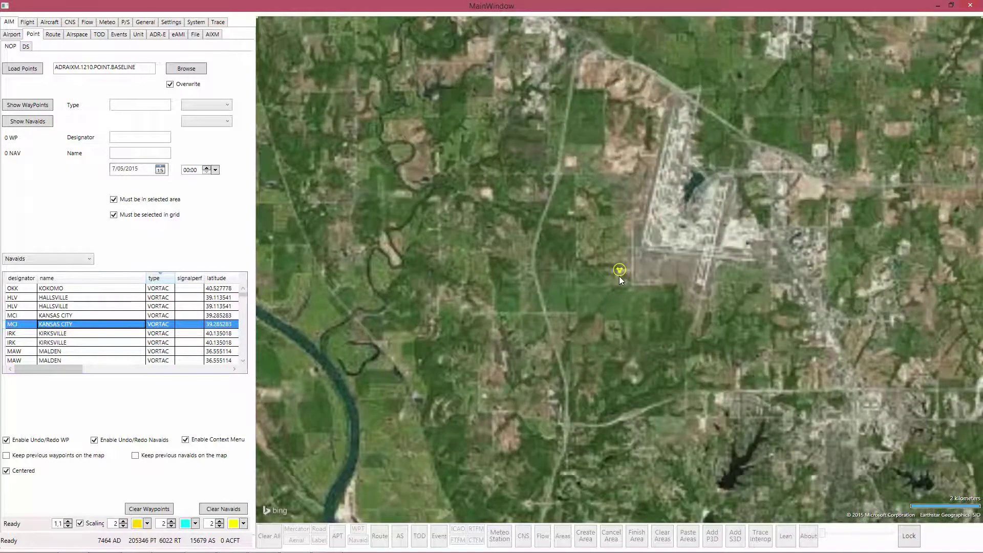
pyautogui.scroll(1, 619, 276)
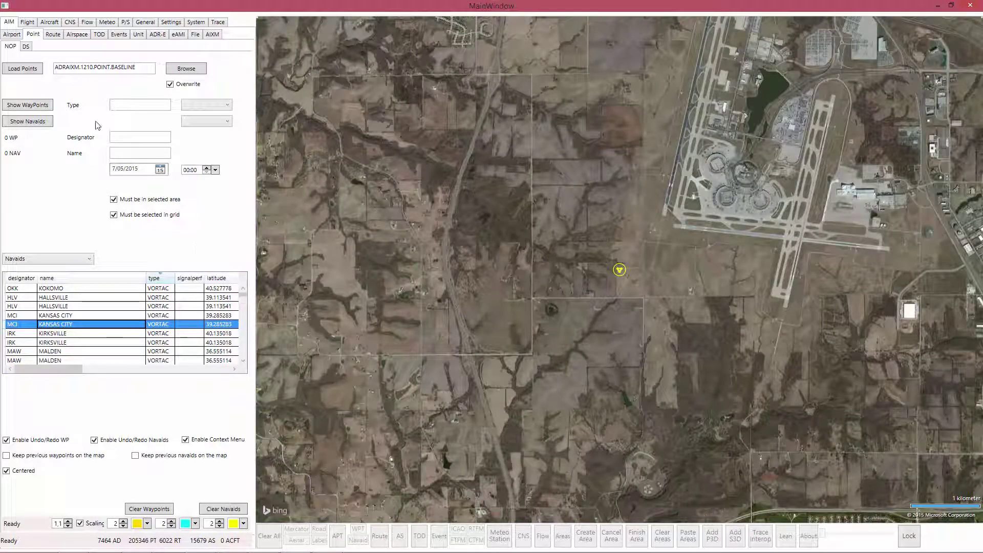
# Browse the routes list down to the ATS routes and check the actions available for route G23
pyautogui.click(53, 36)
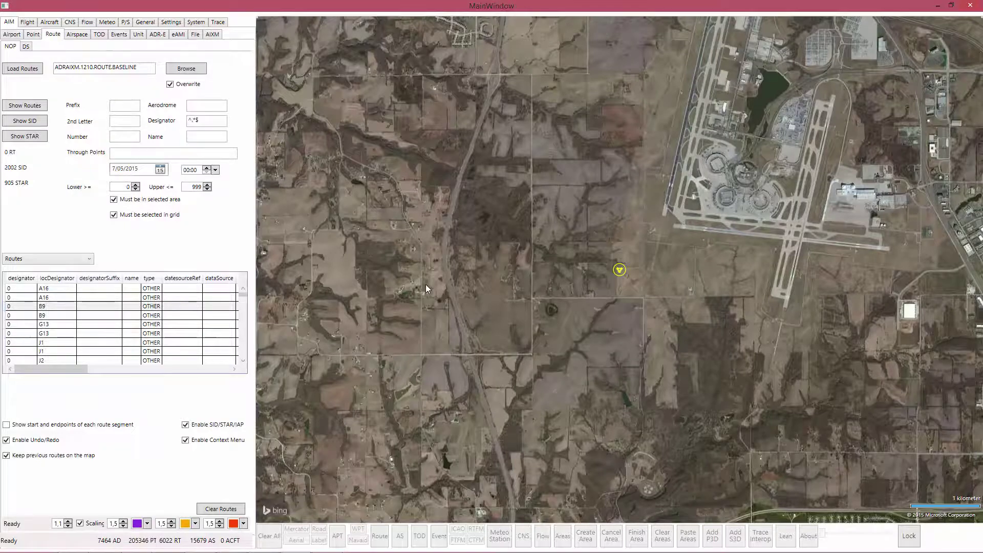
pyautogui.scroll(-5, 425, 284)
pyautogui.scroll(-6, 425, 285)
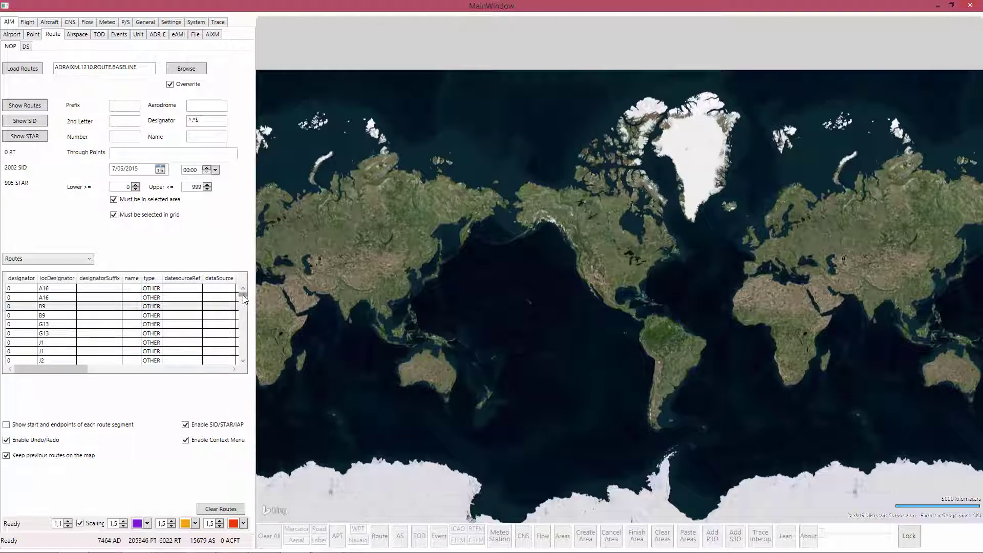
pyautogui.moveTo(244, 298)
pyautogui.mouseDown()
pyautogui.moveTo(247, 337)
pyautogui.moveTo(165, 318)
pyautogui.mouseUp()
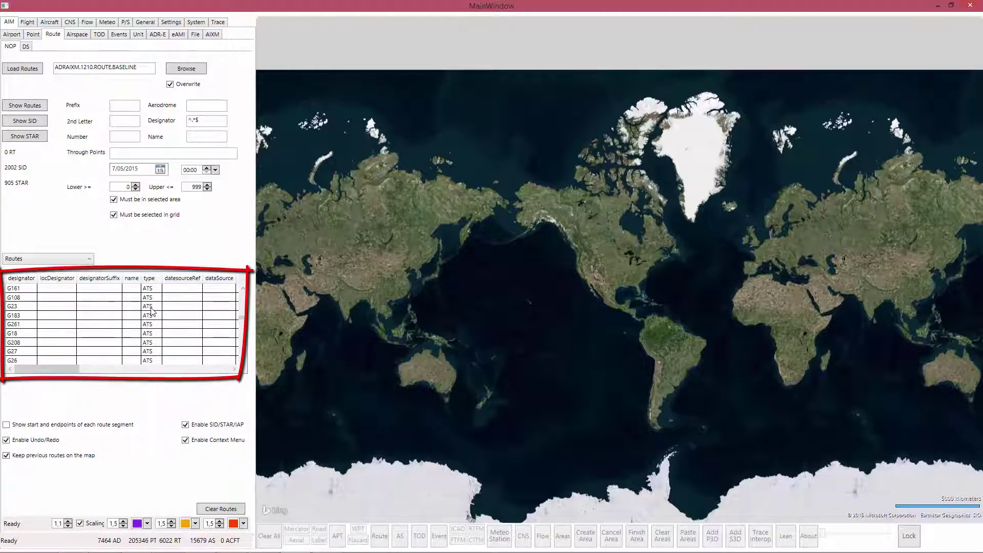
pyautogui.rightClick(152, 311)
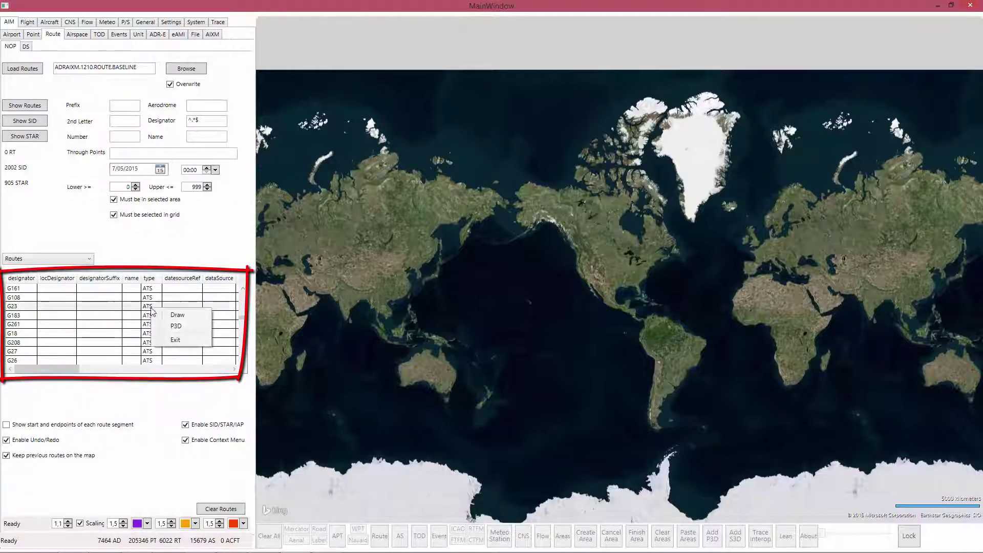
pyautogui.click(173, 247)
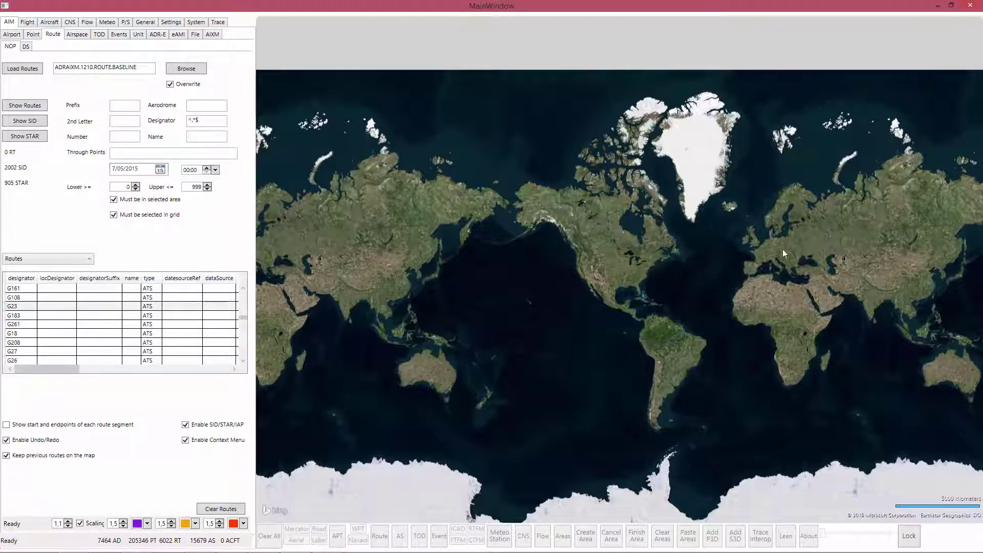
# Create a four-sided selection area on the map over Belgium and northern France
pyautogui.moveTo(783, 249); pyautogui.dragTo(630, 261)
pyautogui.scroll(4, 621, 273)
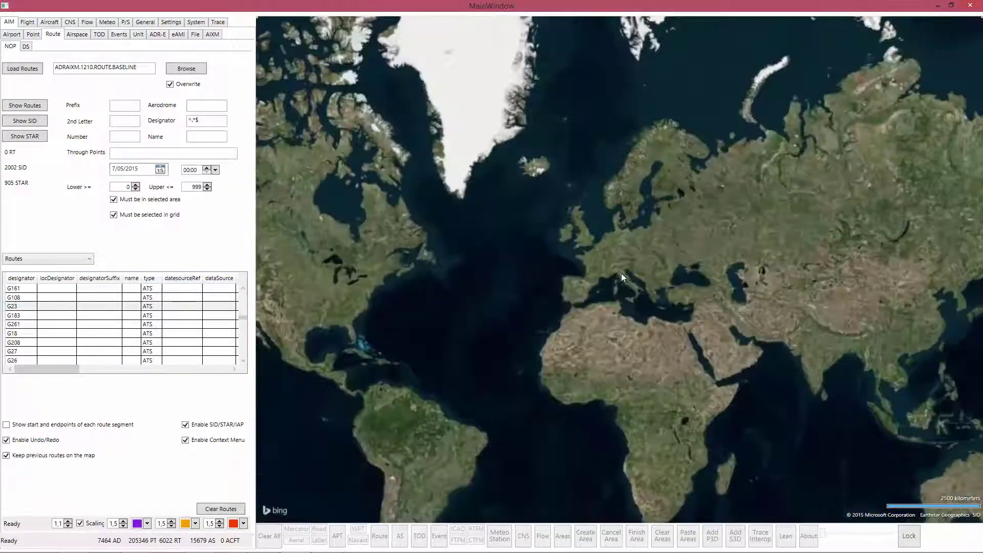
pyautogui.scroll(2, 546, 248)
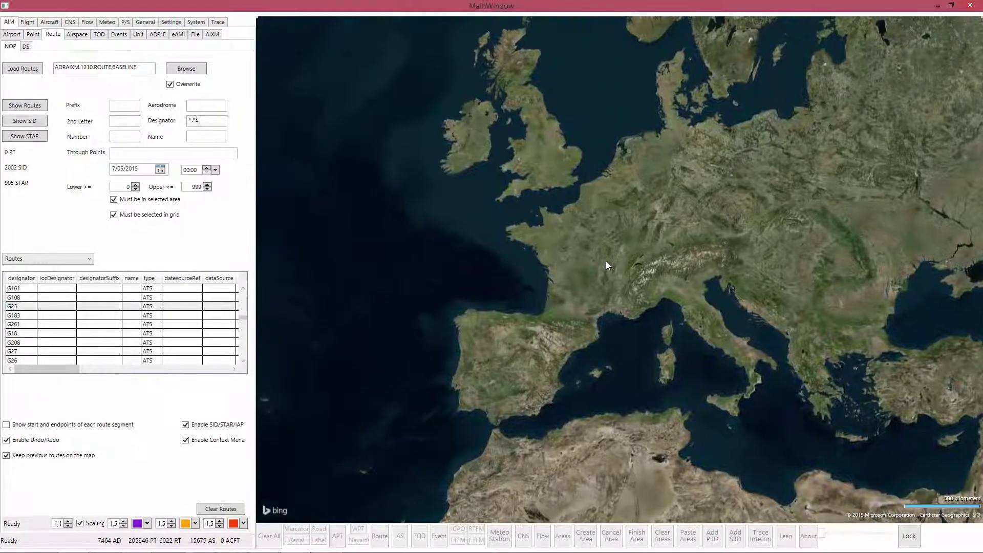
pyautogui.moveTo(604, 550)
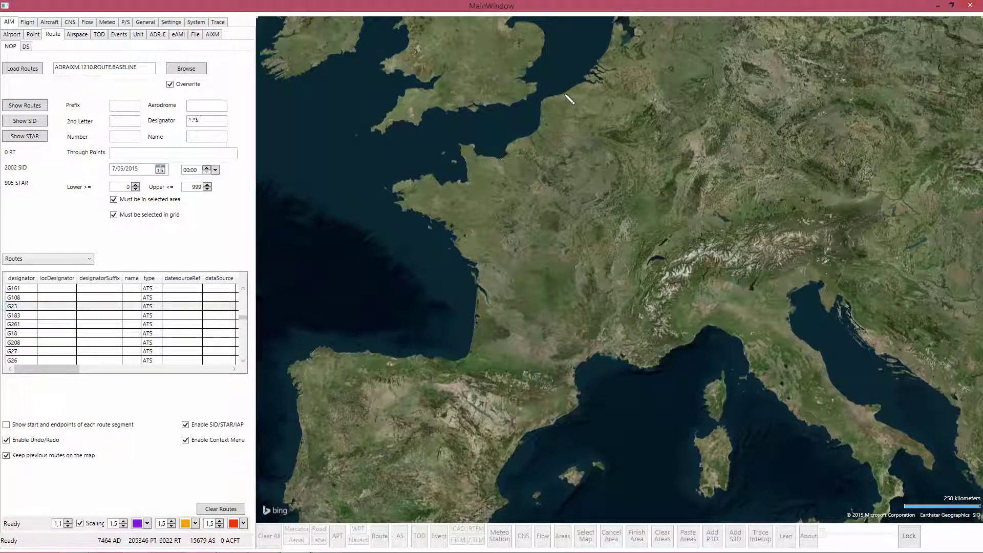
pyautogui.click(576, 76)
pyautogui.click(537, 169)
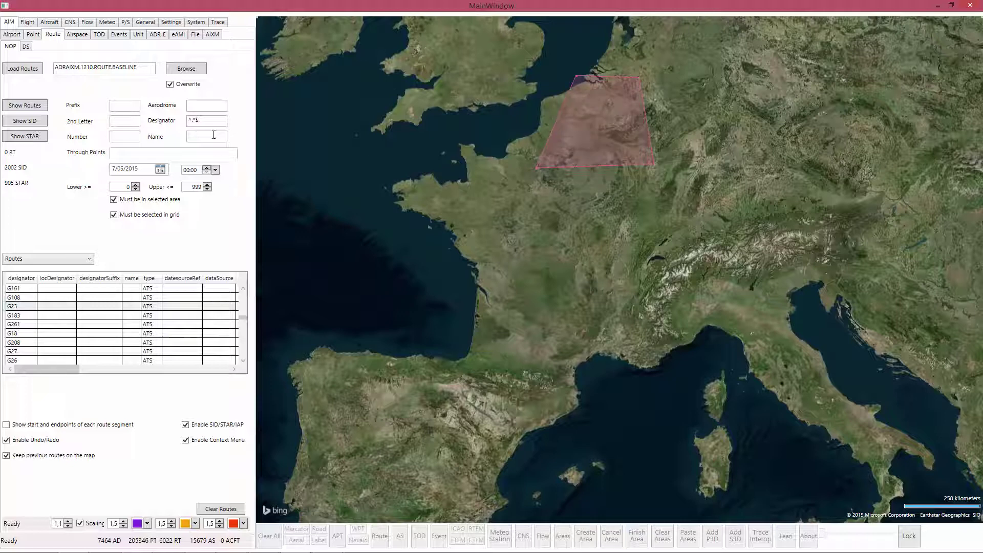
# Copy the designator pattern ^.*$ into the aerodrome filter and show the routes within the selected area
pyautogui.moveTo(210, 122); pyautogui.dragTo(187, 125)
pyautogui.hotkey('ctrl', 'c')
pyautogui.click(205, 109)
pyautogui.hotkey('ctrl', 'v')
pyautogui.click(33, 110)
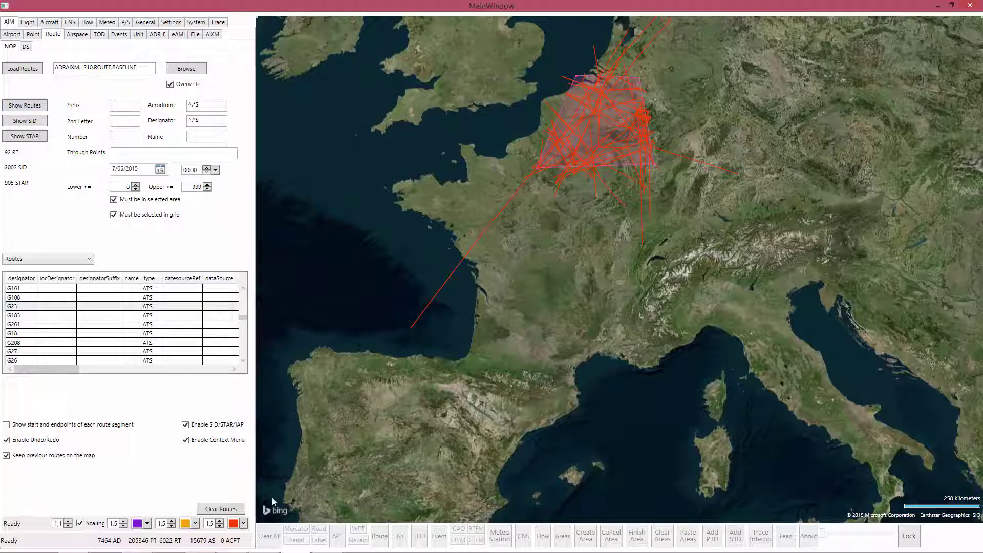
# Clear the routes and show the selected area's SIDs, replacing them with its STARs after clearing the map again
pyautogui.click(278, 543)
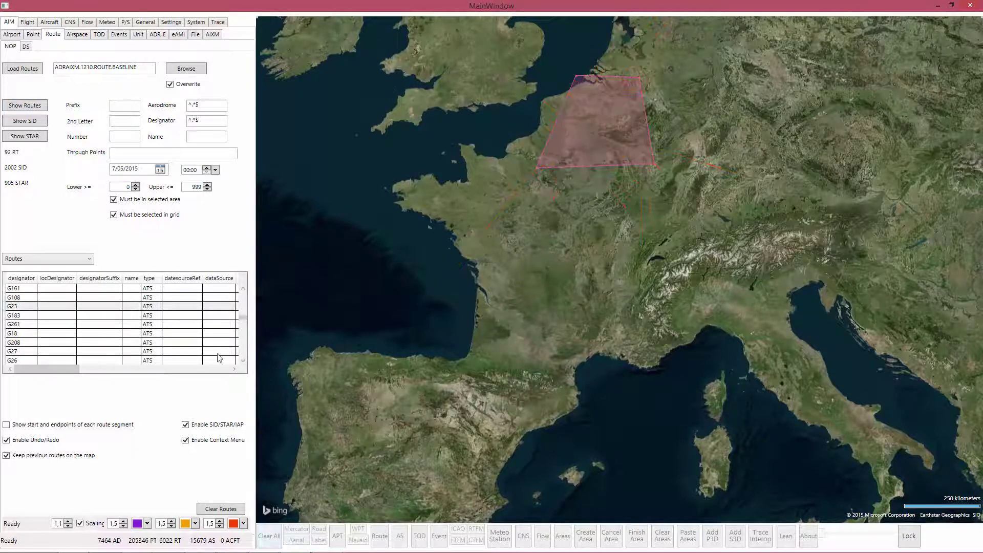
pyautogui.click(38, 124)
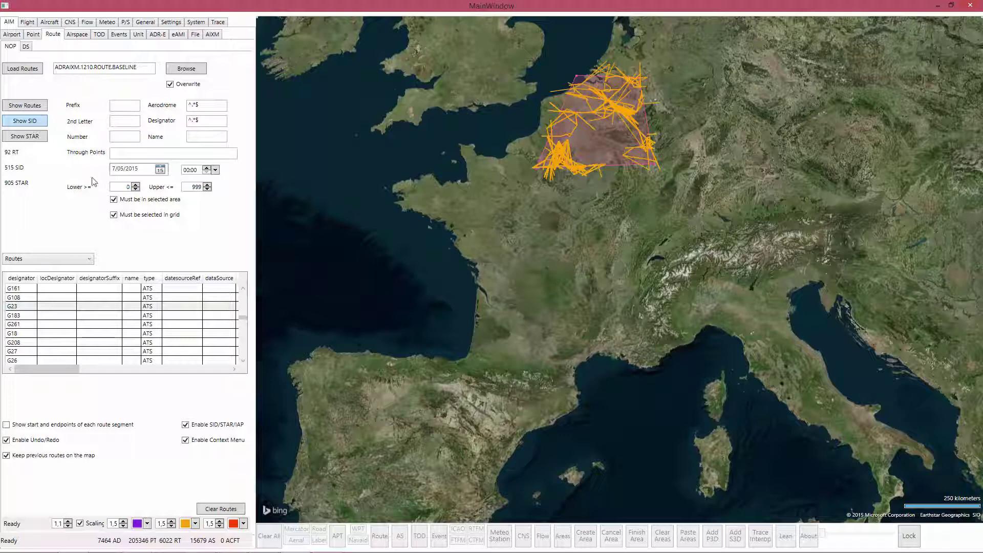
pyautogui.click(270, 536)
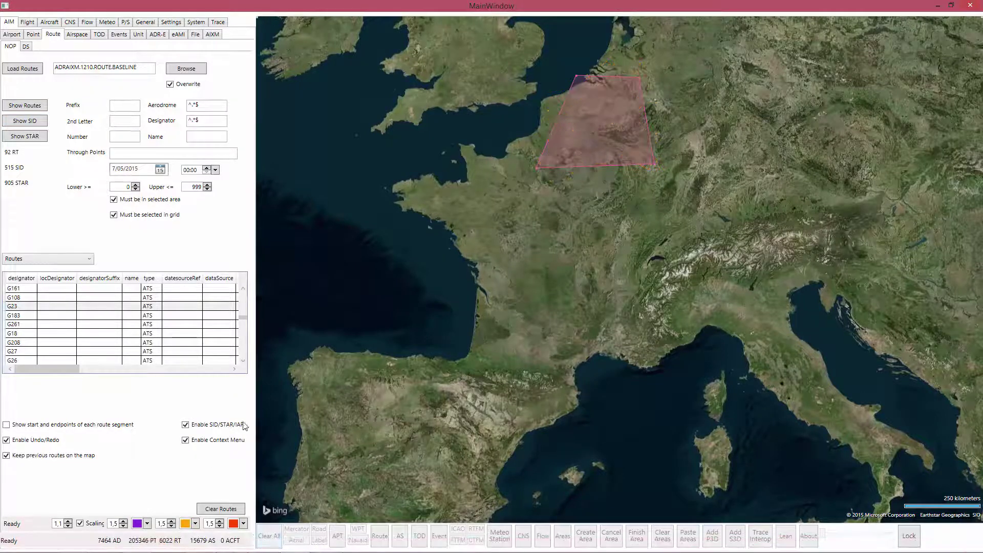
pyautogui.click(41, 138)
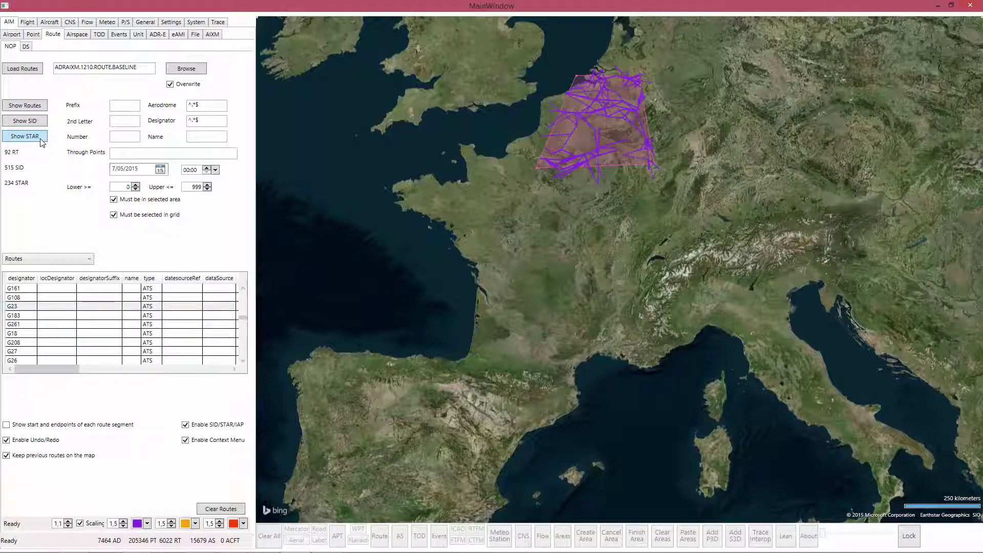